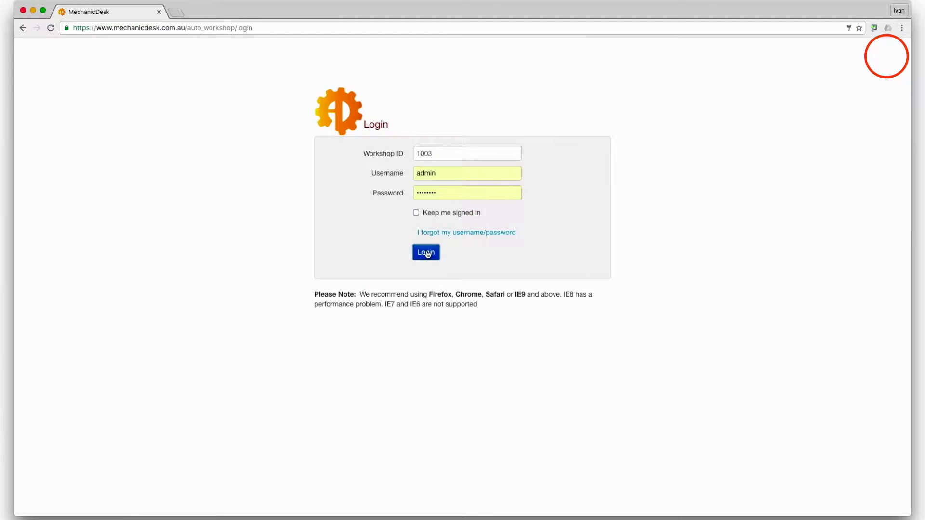
# Sign in and show the Settings Employees list with each person's role and access level
pyautogui.click(426, 253)
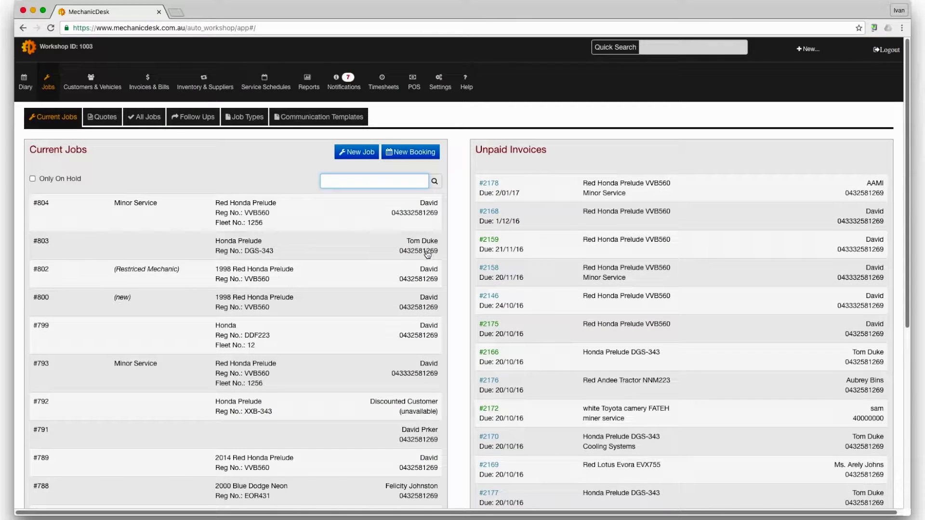
pyautogui.click(432, 90)
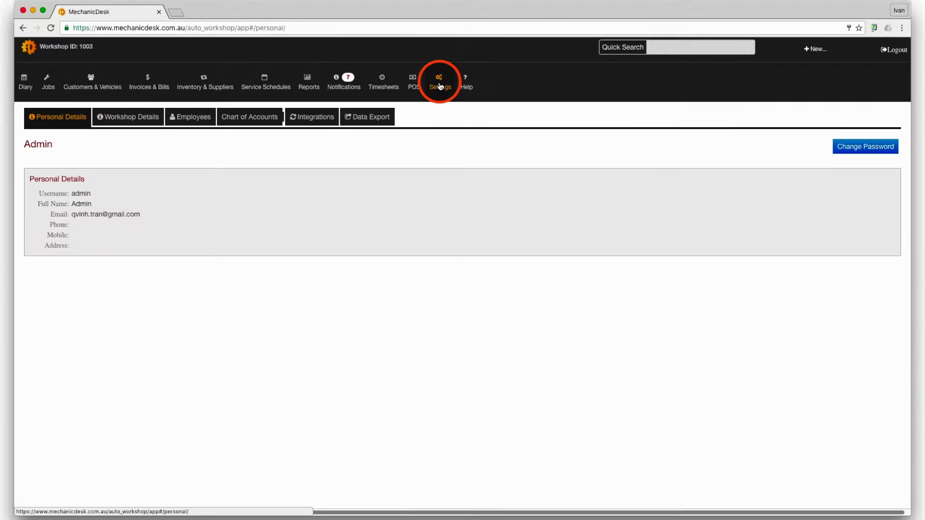
pyautogui.click(194, 117)
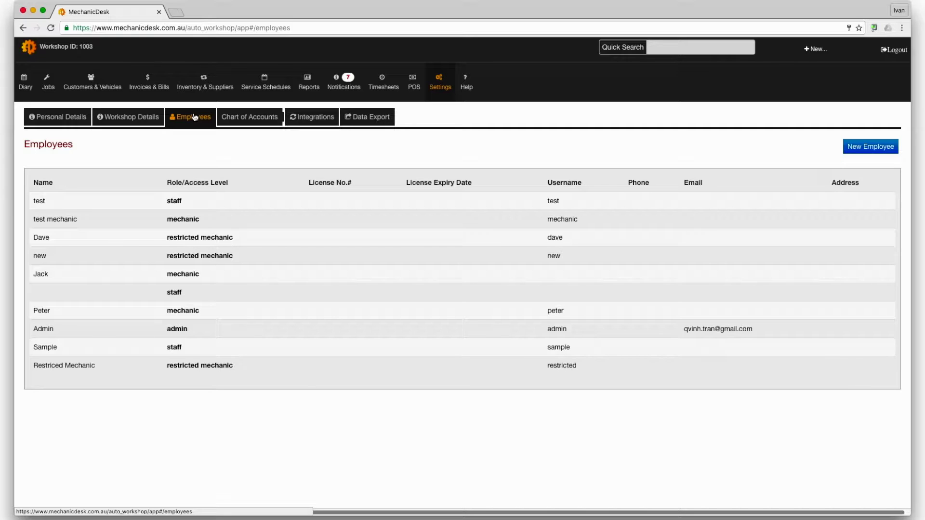
pyautogui.click(176, 329)
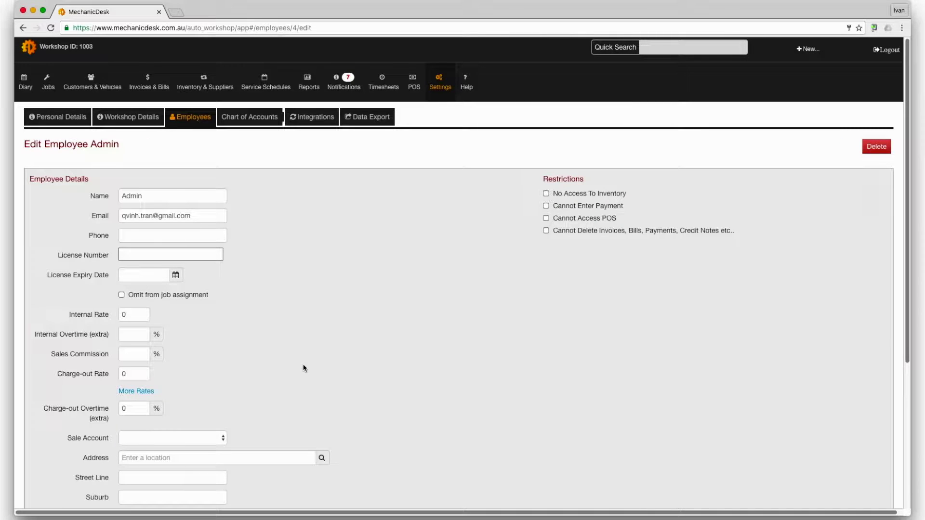
pyautogui.scroll(-5, 304, 368)
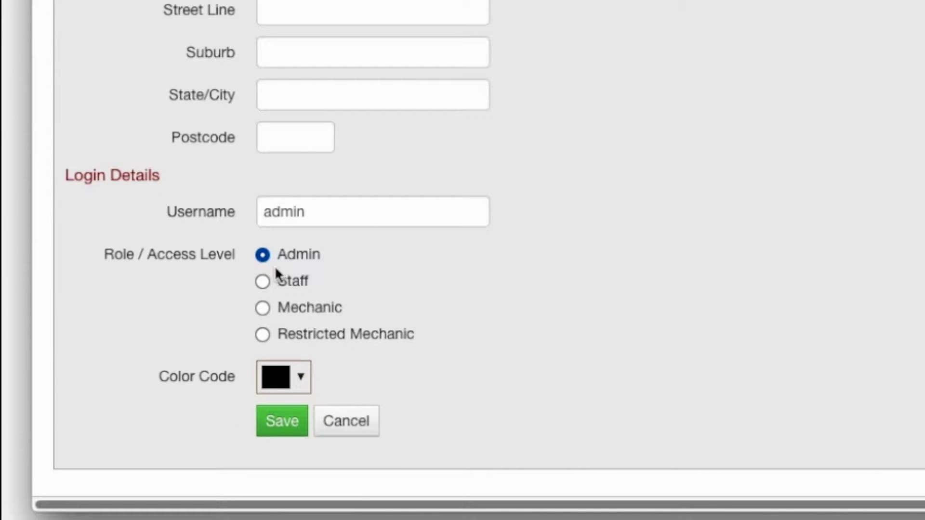
pyautogui.click(263, 282)
pyautogui.scroll(10, 654, 164)
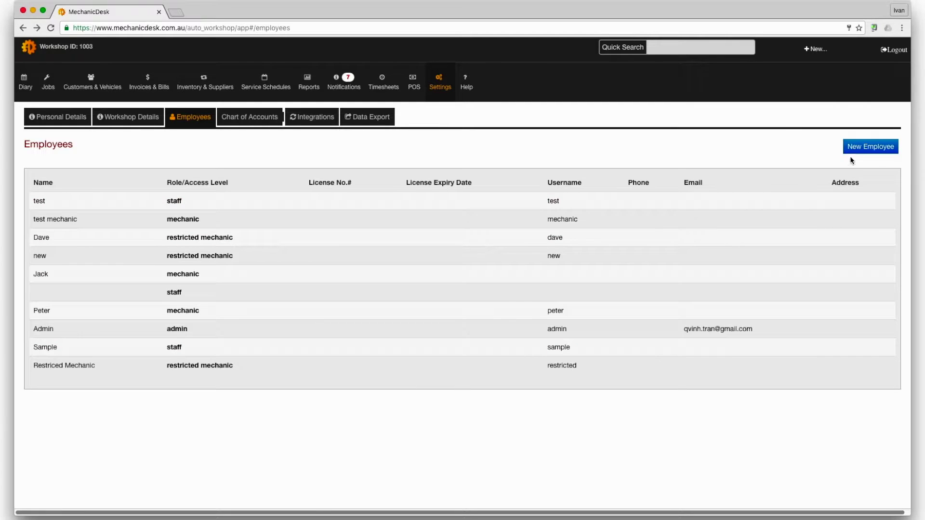
# Create a new employee named 'Sample Employee' with the Restricted Mechanic role
pyautogui.click(871, 149)
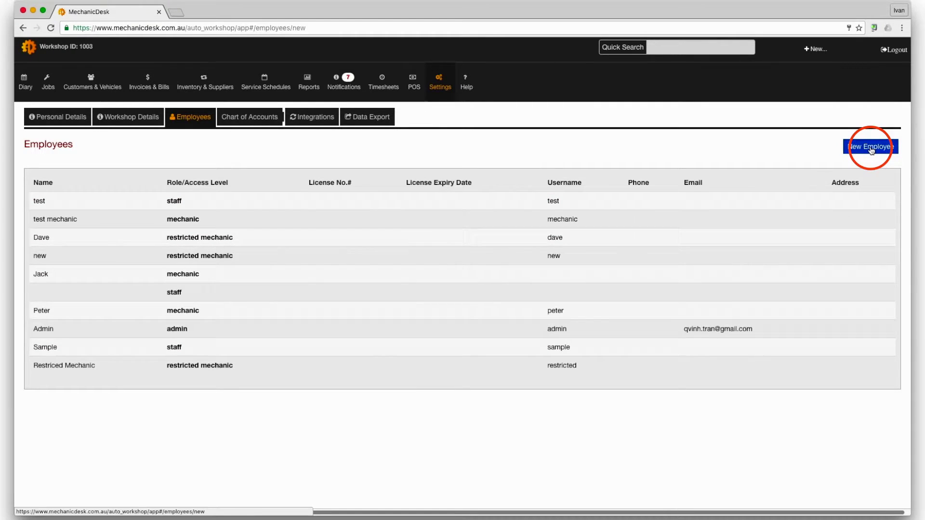
pyautogui.write('Sample Employee')
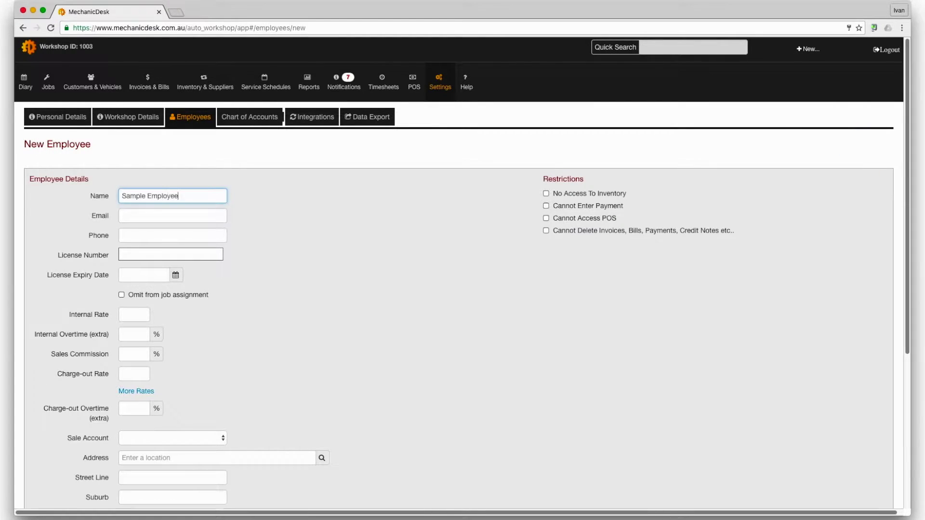
pyautogui.scroll(-5, 258, 317)
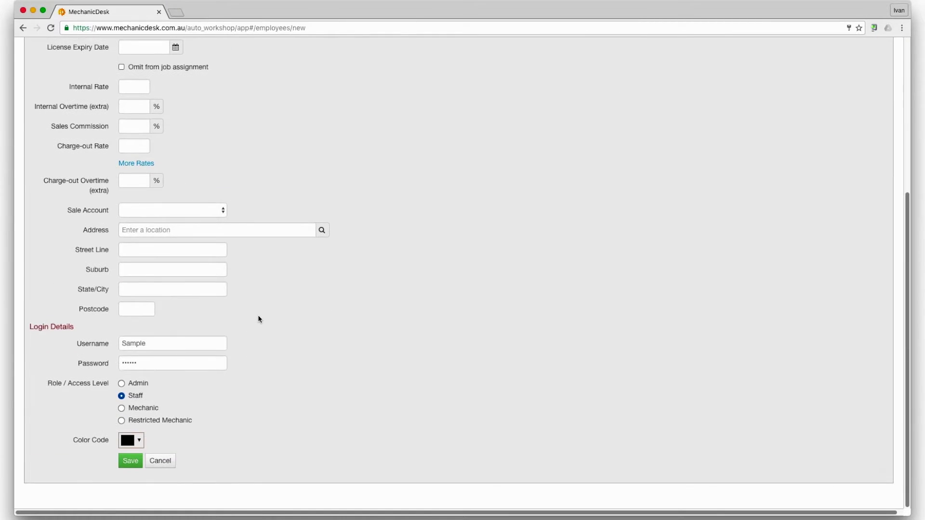
pyautogui.click(122, 421)
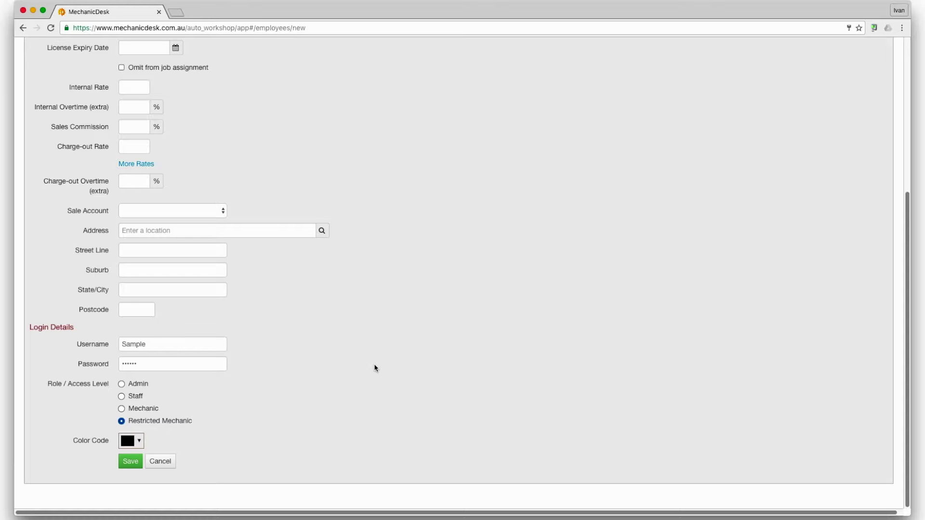
# Tick the inventory, payment entry and POS restrictions for the new employee
pyautogui.scroll(5, 376, 368)
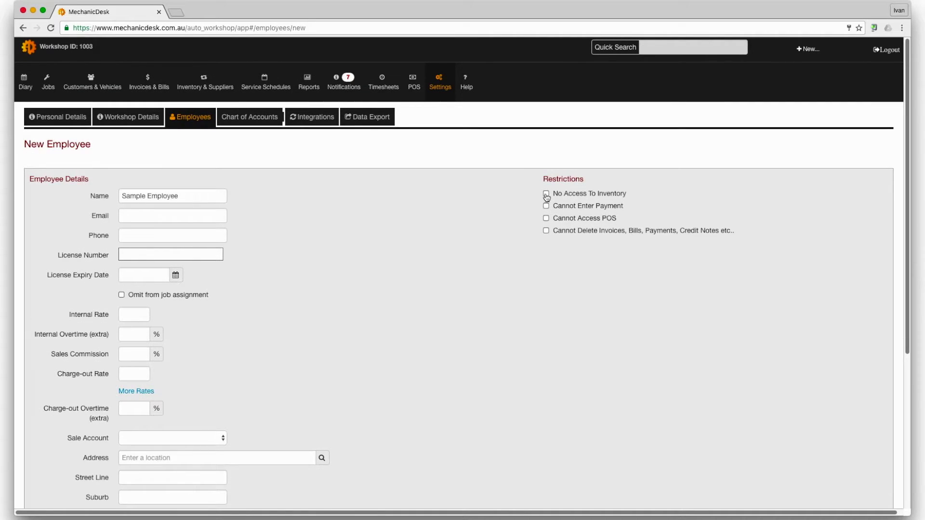
pyautogui.click(545, 194)
pyautogui.click(545, 206)
pyautogui.click(546, 217)
# Add the invoice-deletion restriction, sign in as Sample Employee, and check Diary, Jobs and Settings
pyautogui.click(547, 230)
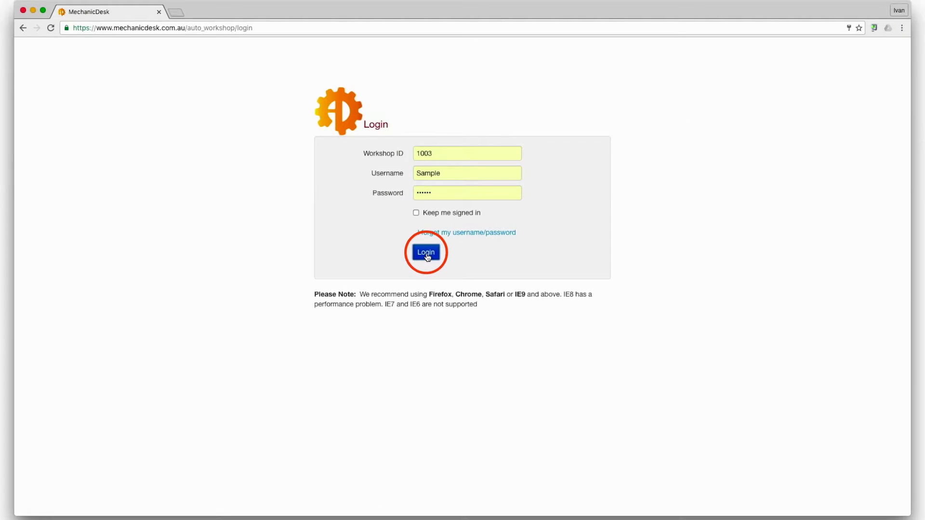
pyautogui.click(427, 256)
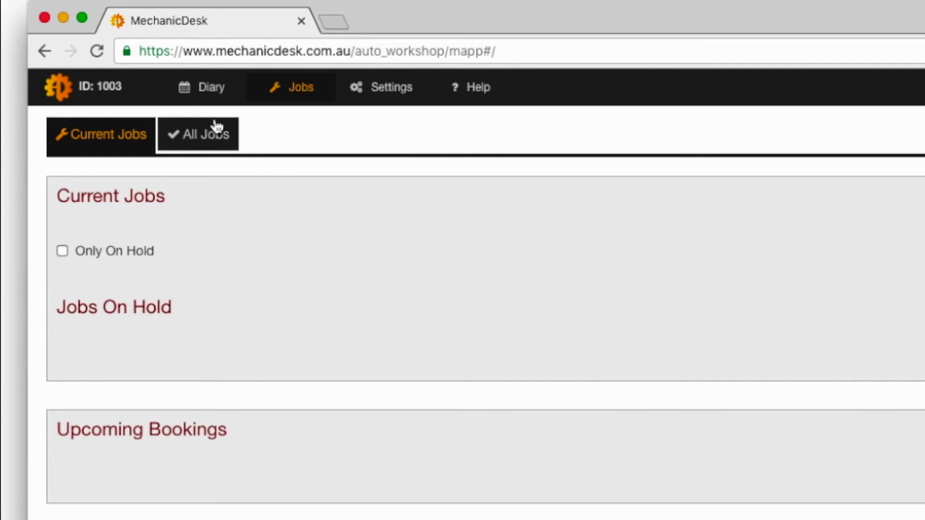
pyautogui.click(207, 90)
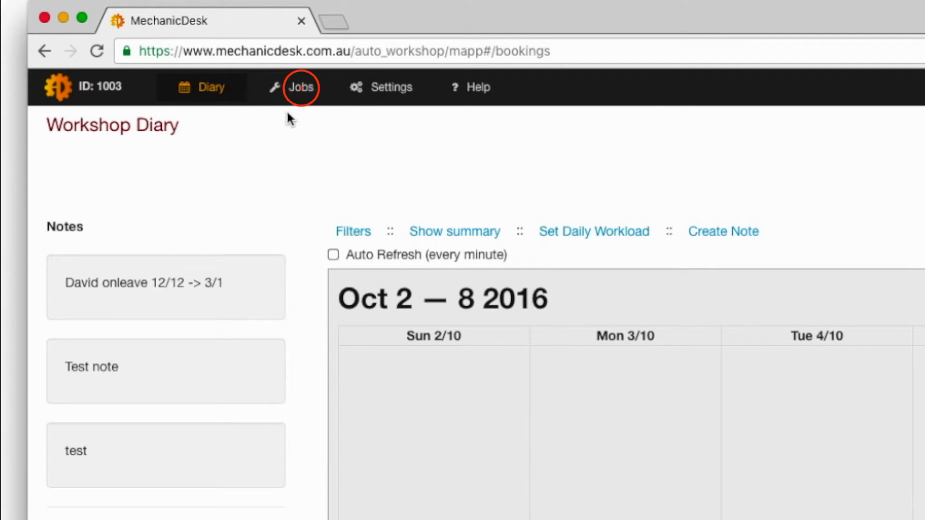
pyautogui.click(298, 91)
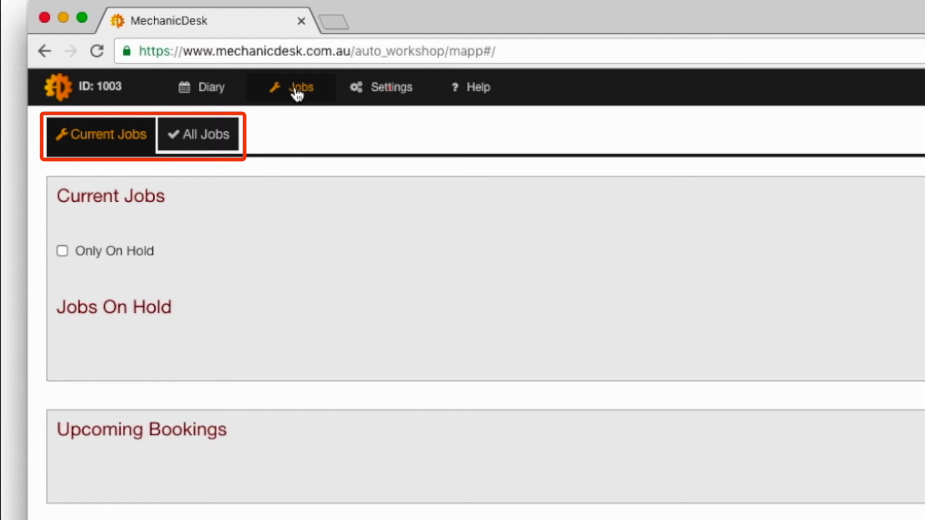
pyautogui.click(404, 90)
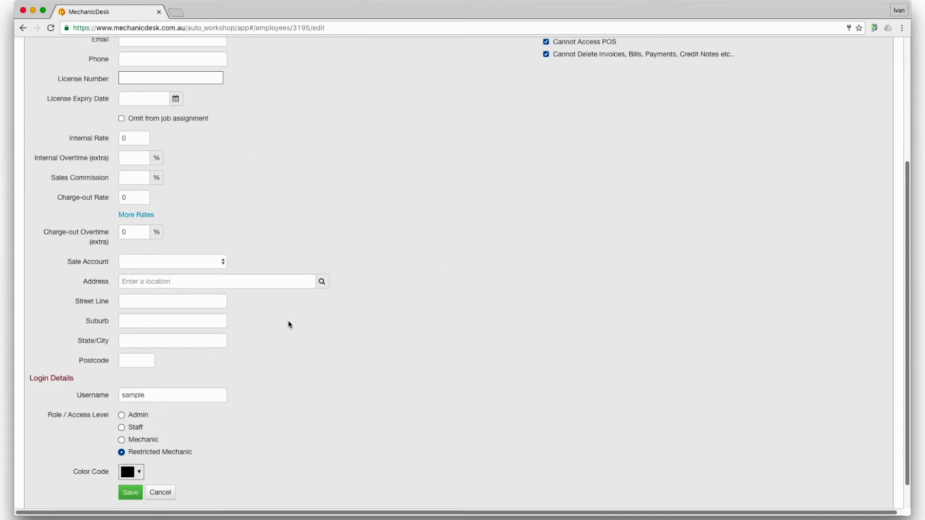
# Switch Sample Employee to Mechanic, clear the deletion, POS and payment restrictions, and save
pyautogui.scroll(-2, 288, 319)
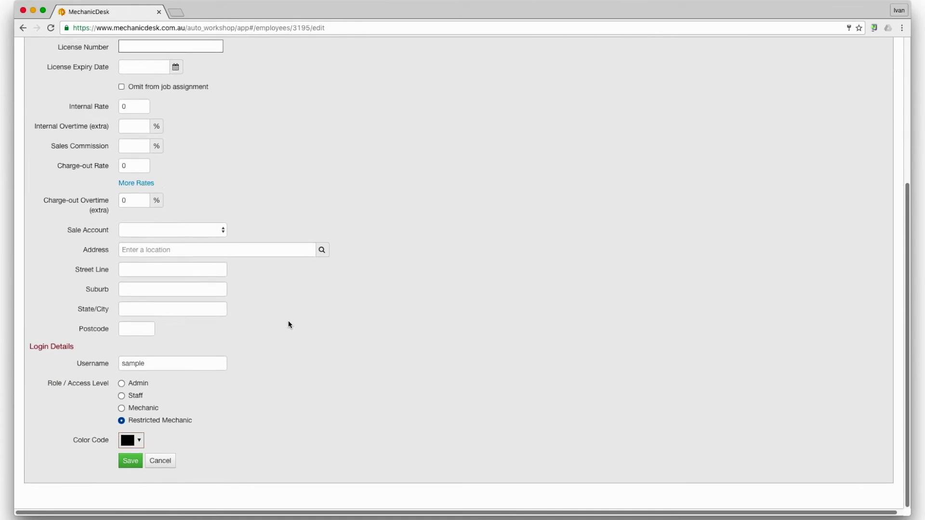
pyautogui.click(122, 409)
pyautogui.scroll(5, 499, 212)
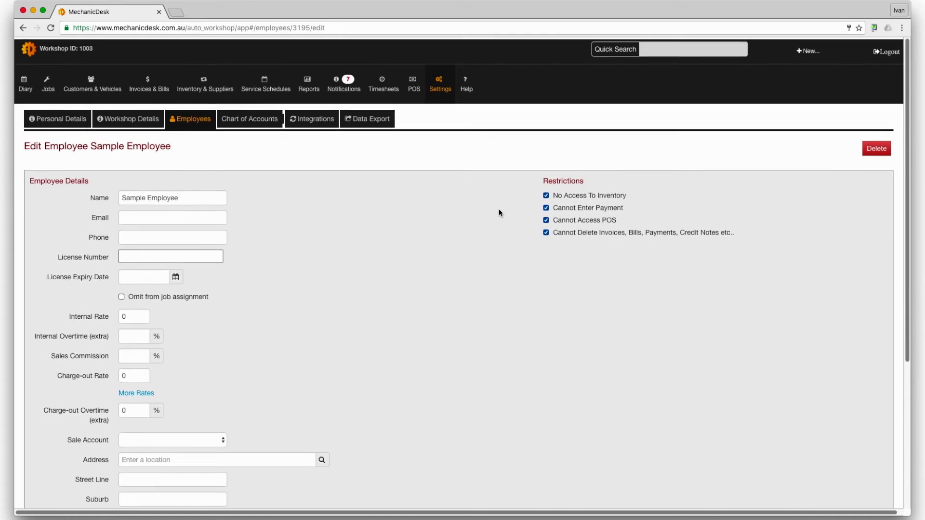
pyautogui.click(546, 230)
pyautogui.click(546, 218)
pyautogui.click(546, 206)
pyautogui.scroll(-5, 417, 353)
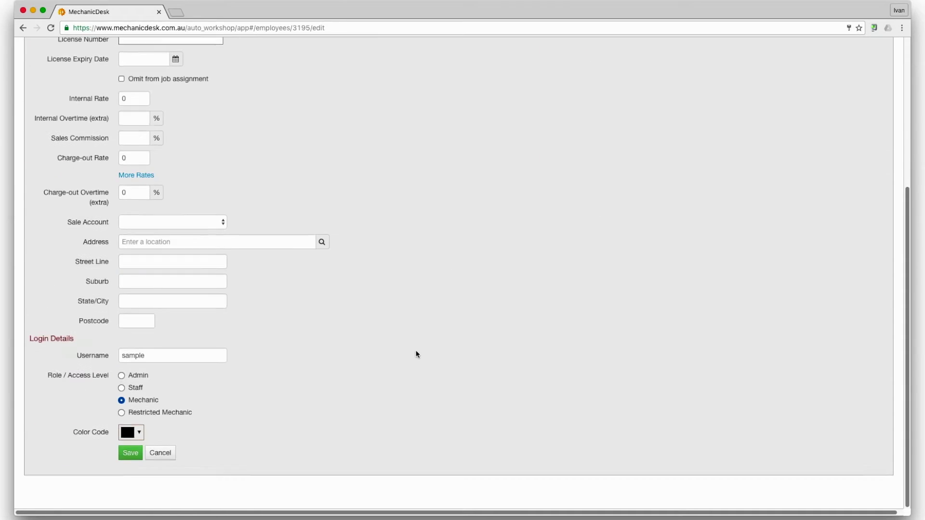
pyautogui.click(129, 458)
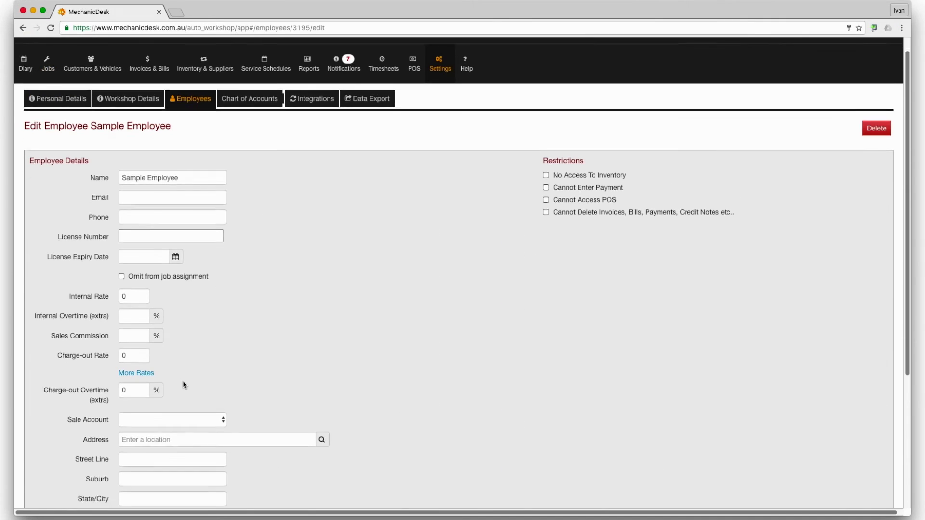
# Give Sample Employee the Staff access level and save it
pyautogui.scroll(-5, 183, 385)
pyautogui.click(121, 395)
pyautogui.click(131, 461)
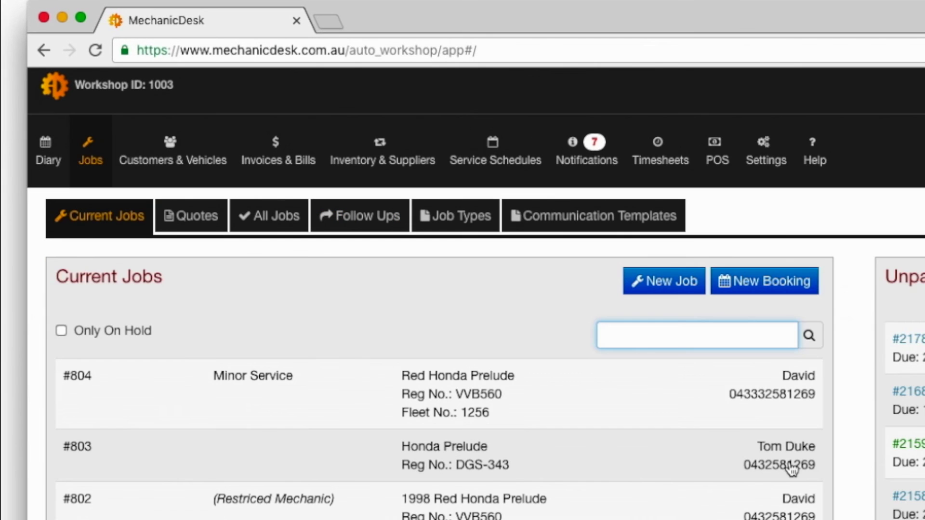